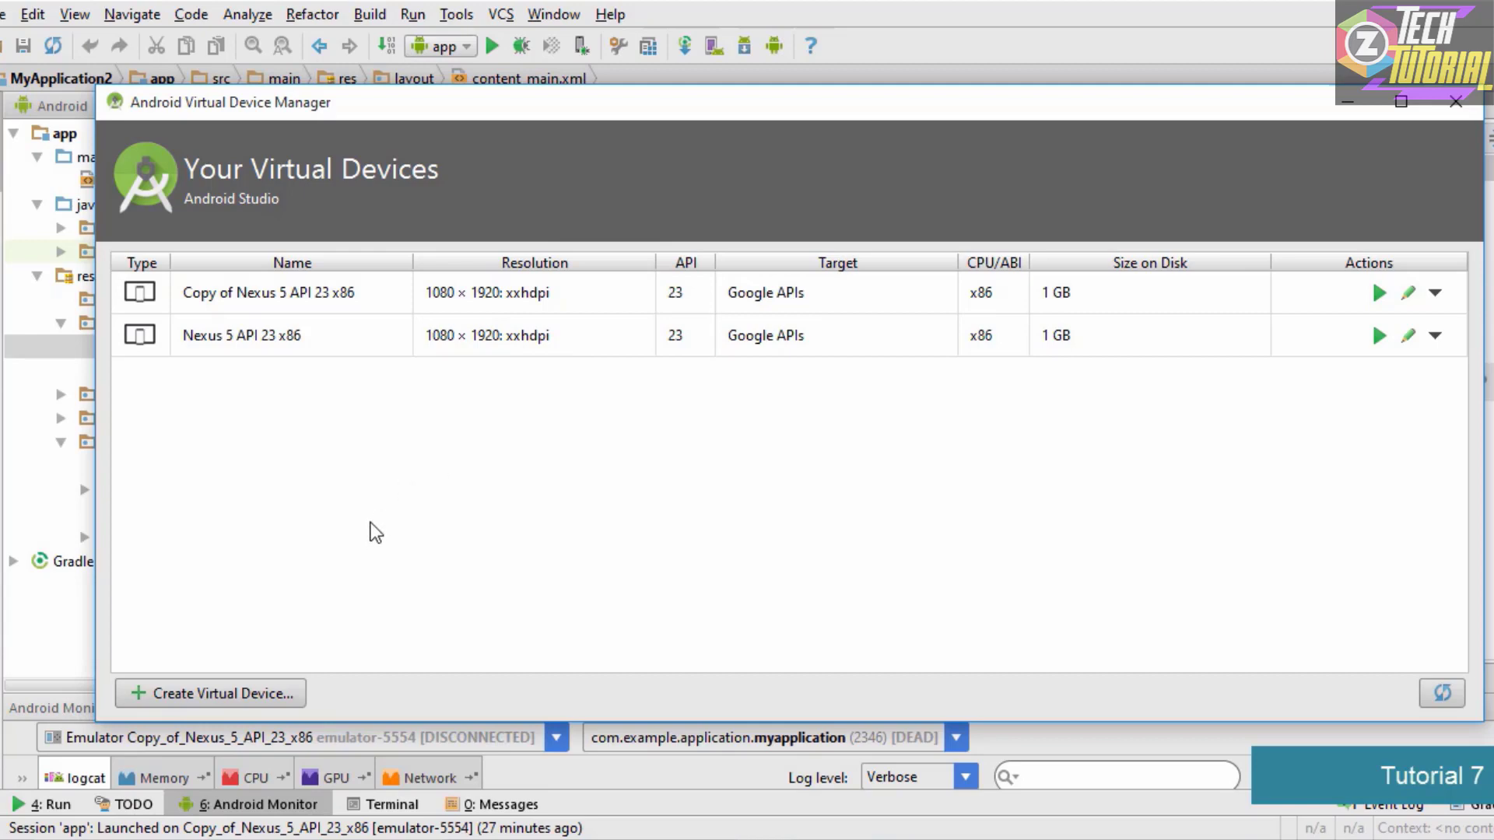
Begin creating a virtual device and clone the Nexus 5 phone hardware profile
left_click(250, 695)
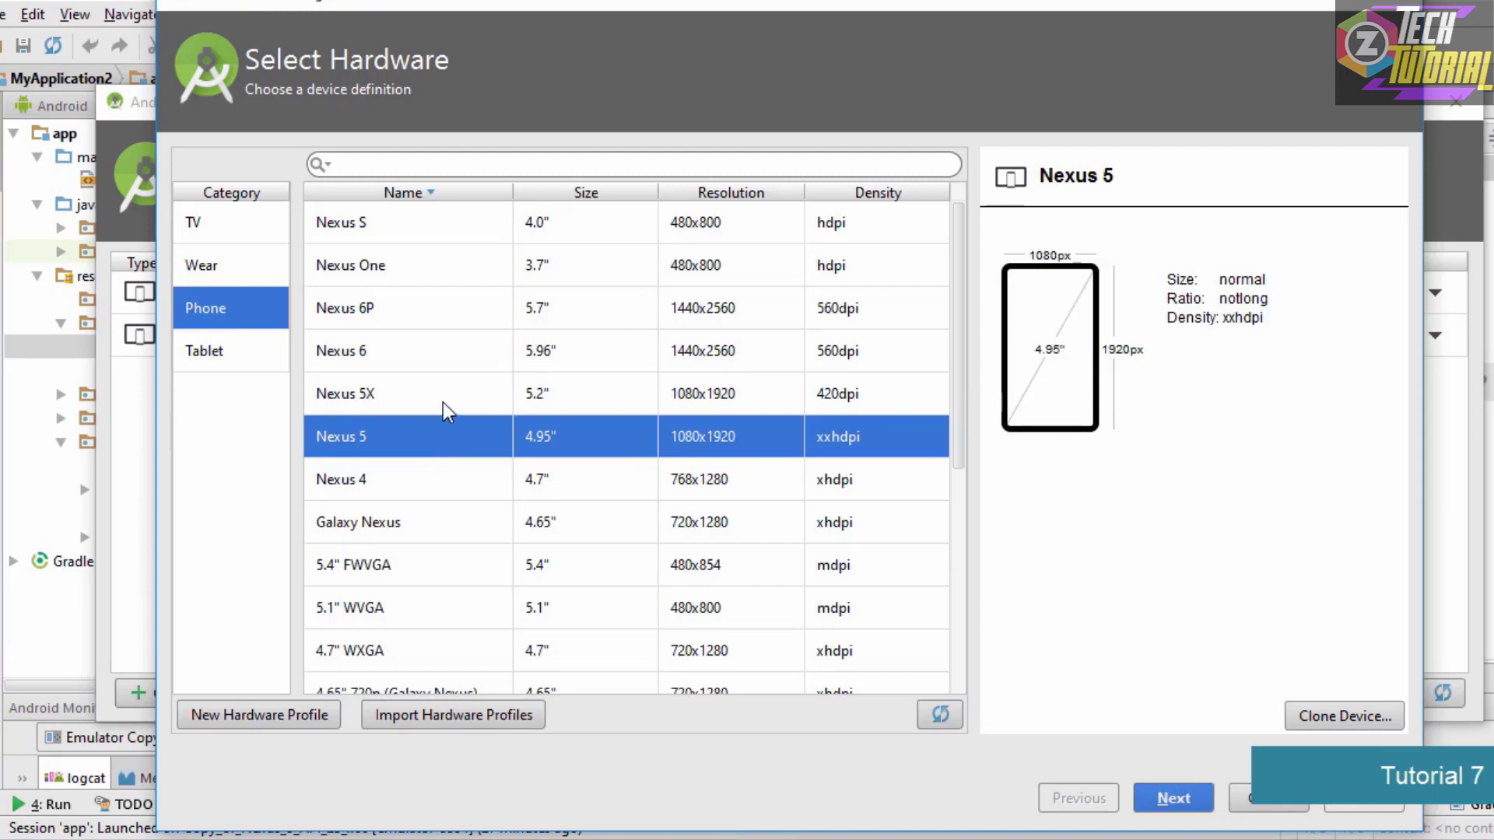
scroll(694, 445, "down", 2)
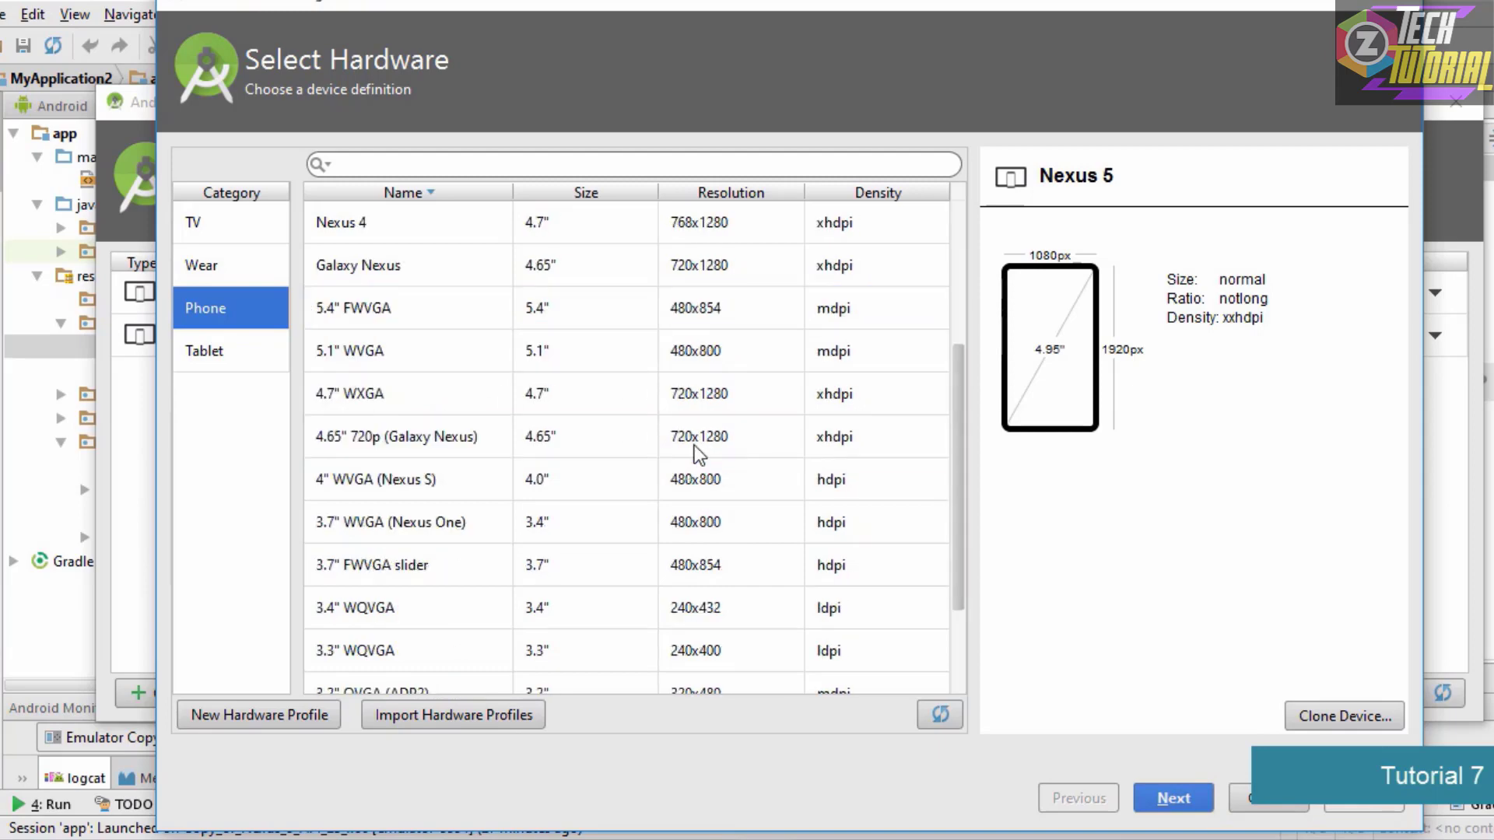
scroll(692, 445, "up", 2)
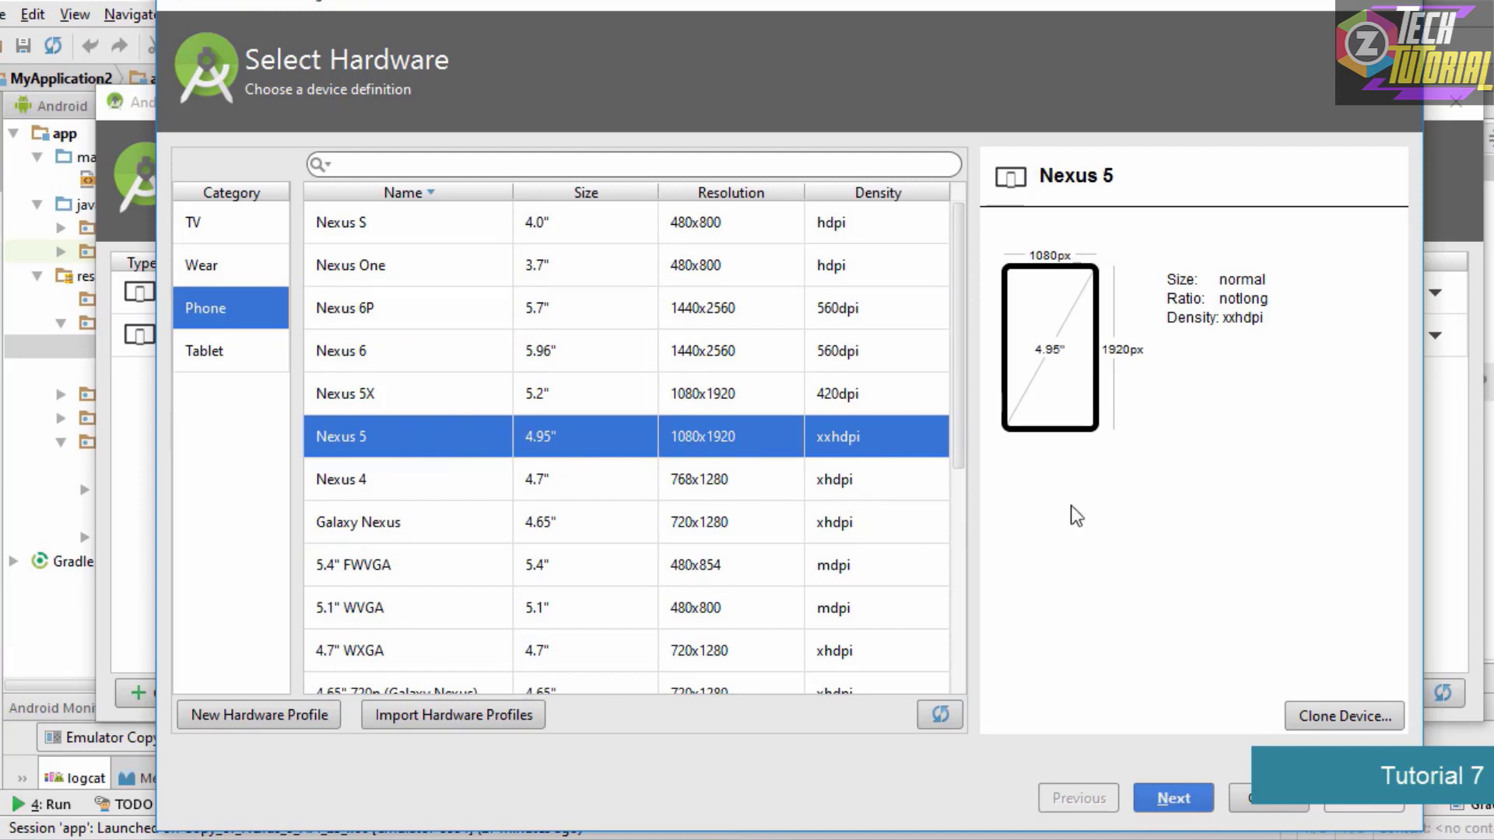
left_click(1306, 716)
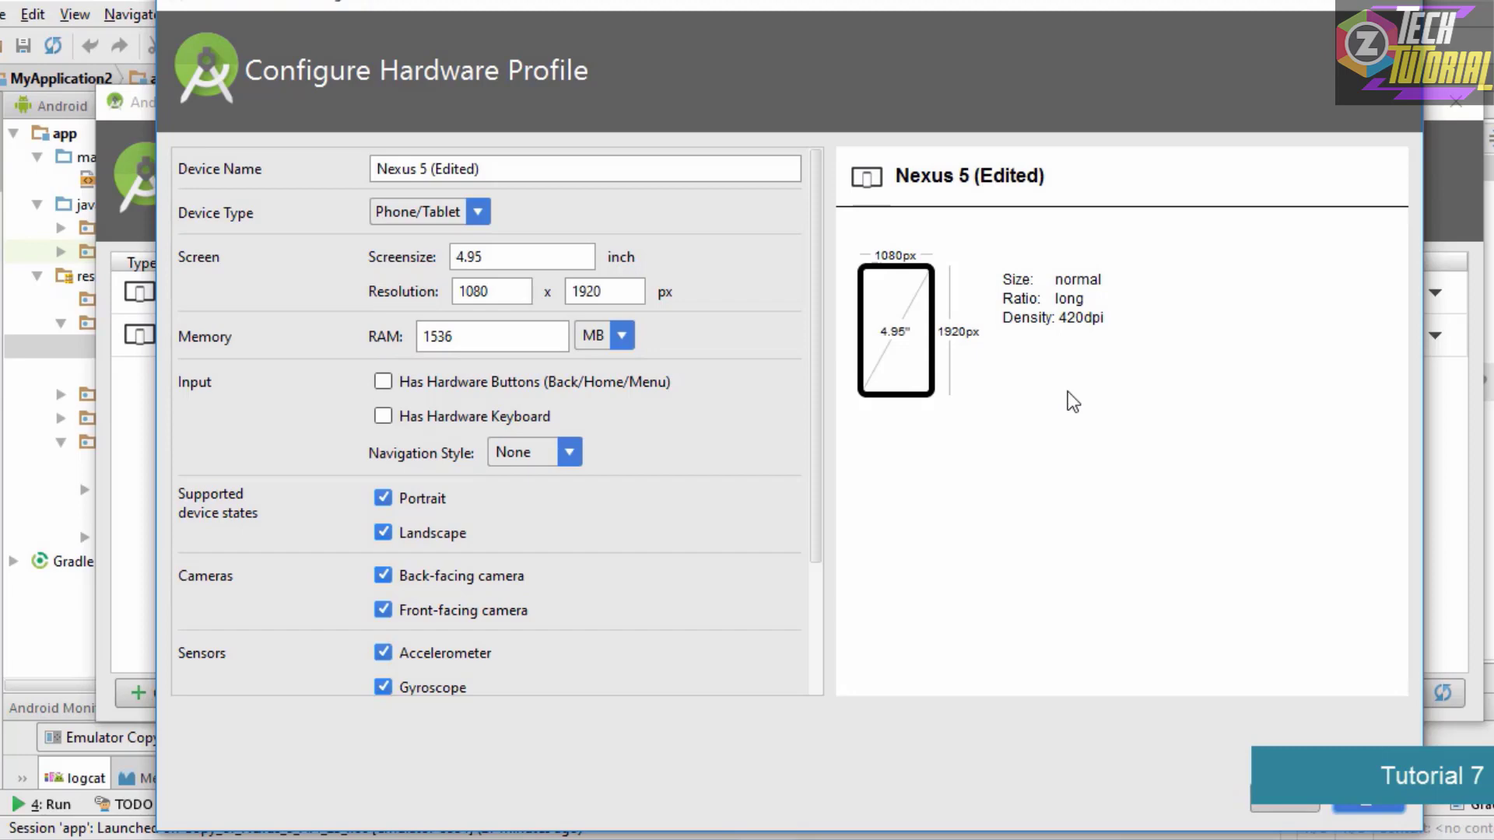
Set the cloned Nexus 5 profile's RAM to 1000 MB and save the profile
double_click(540, 333)
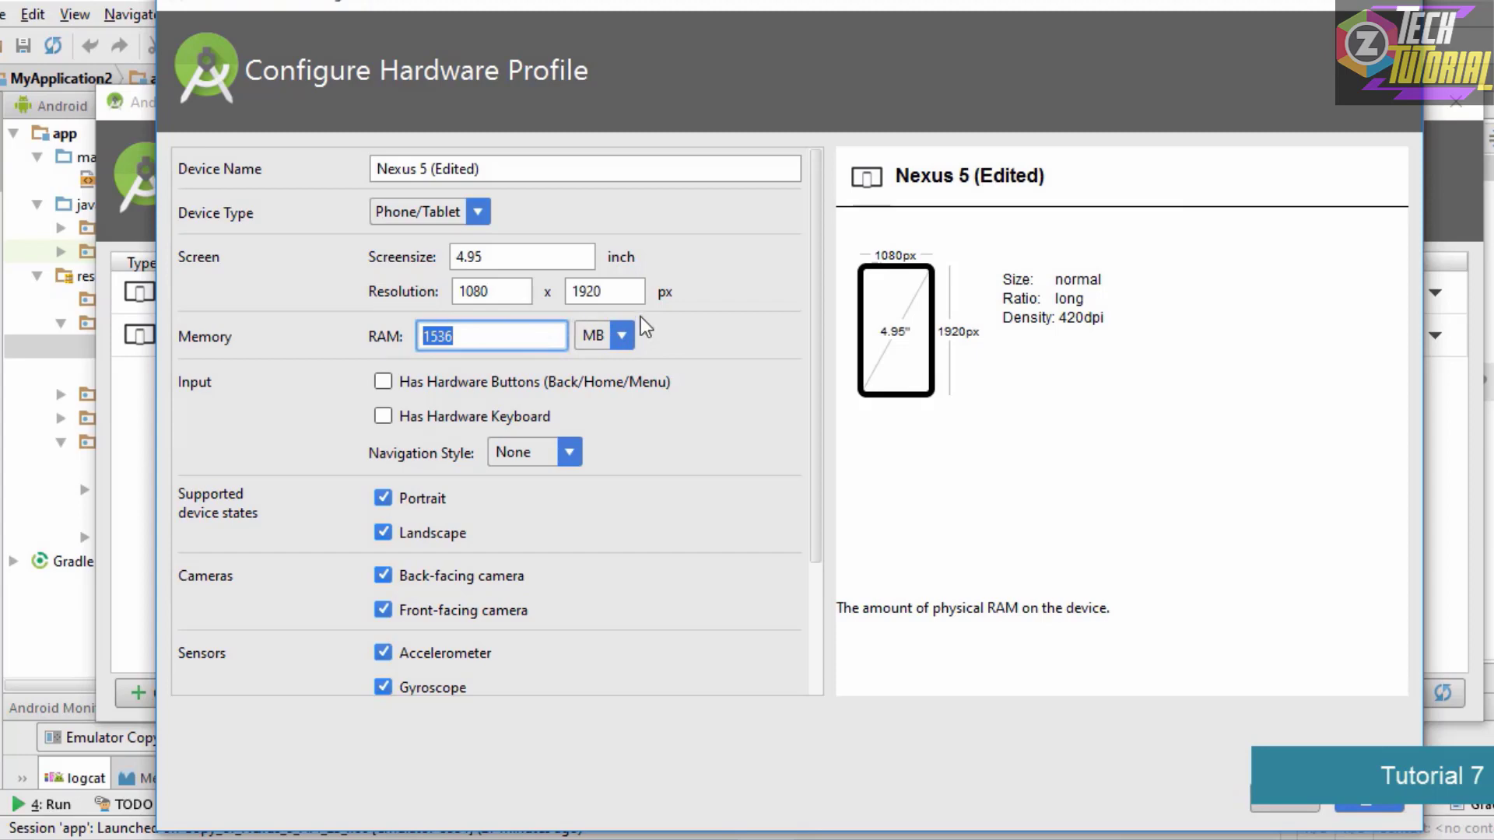
type("1000")
left_click_drag(748, 15, 577, 16)
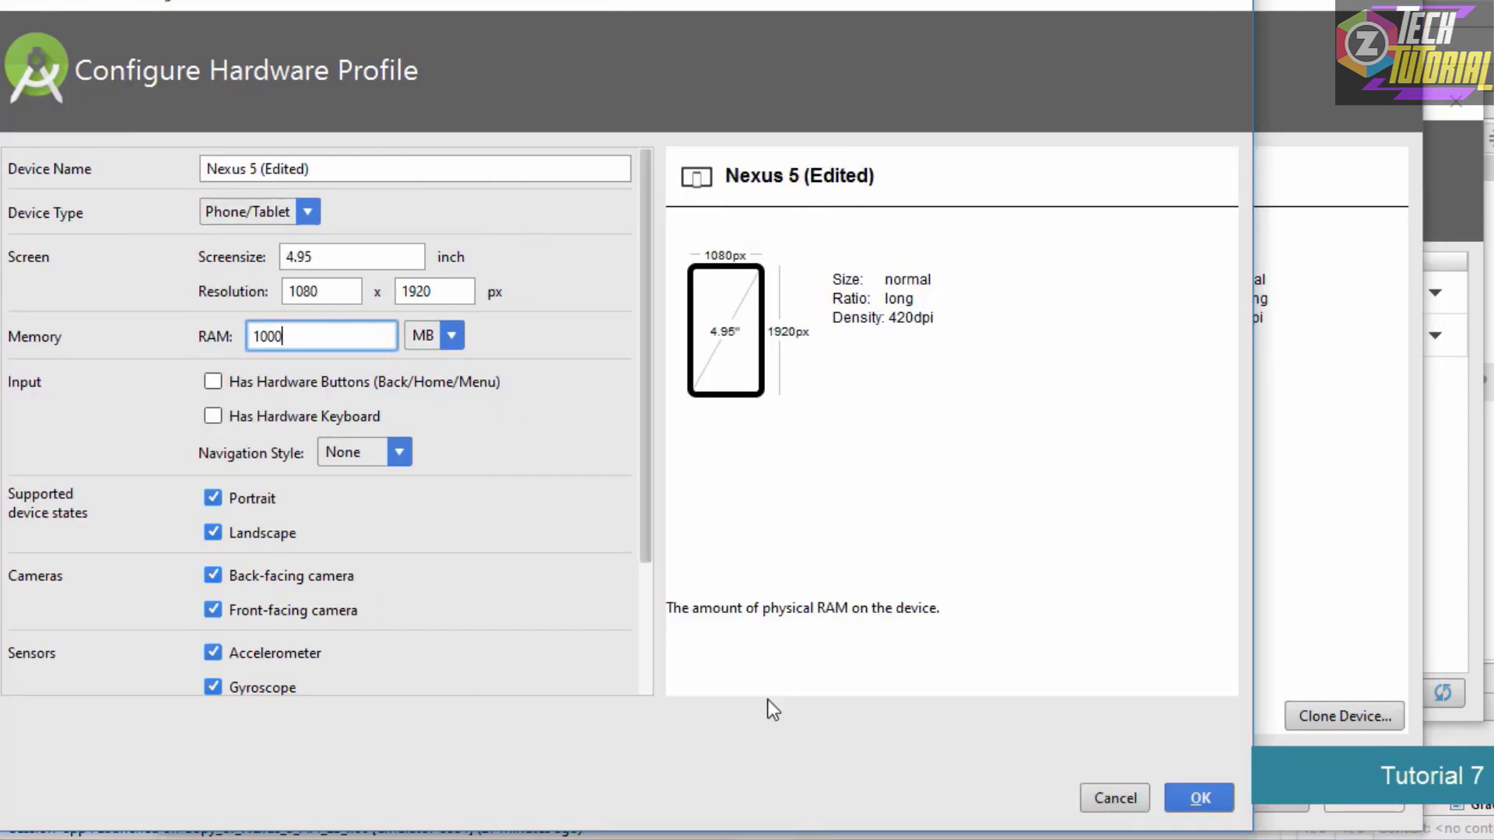
left_click(1176, 798)
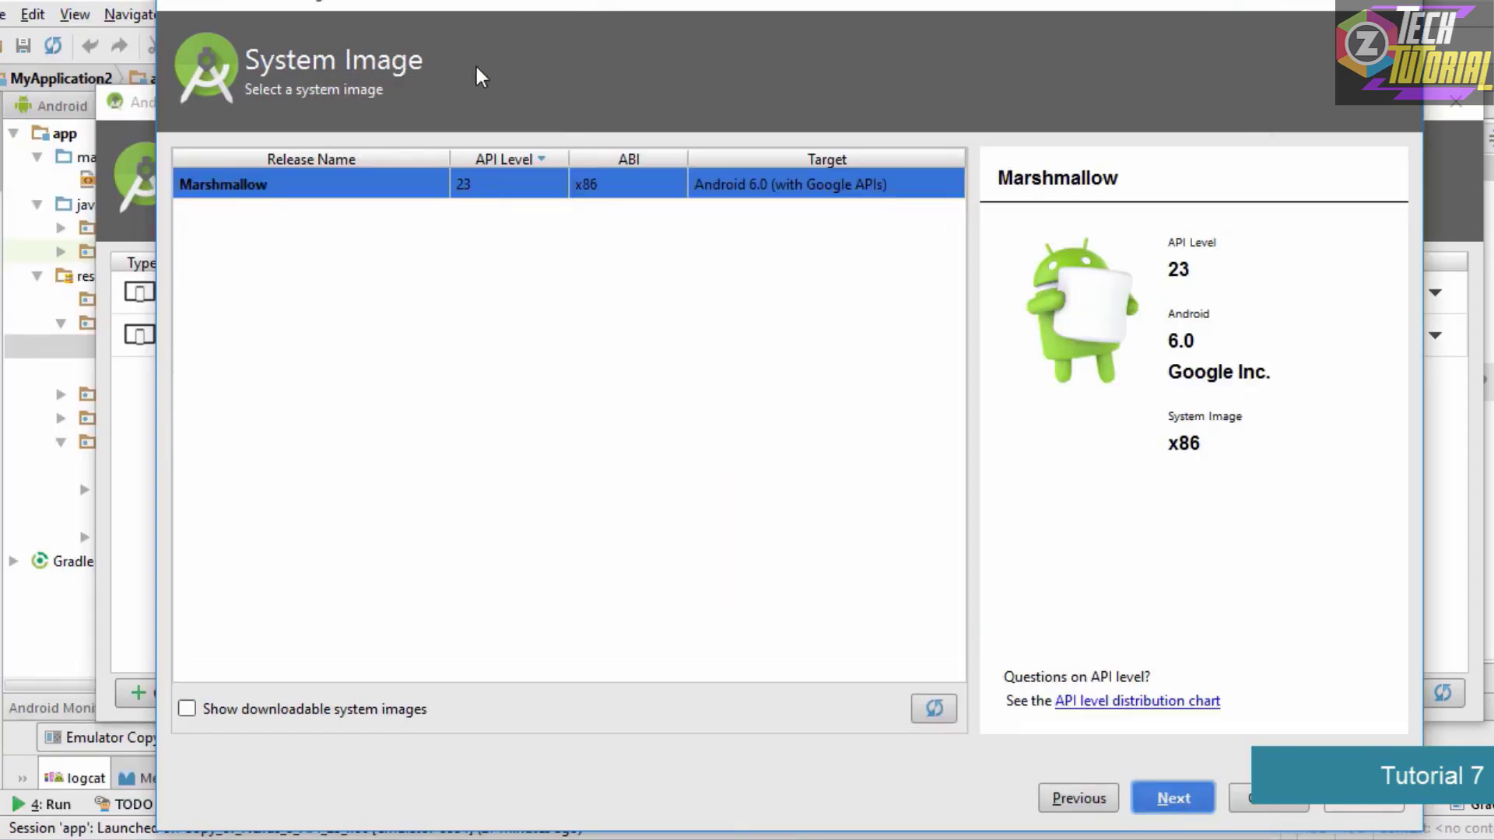
Use the Marshmallow API 23 x86 system image, name the virtual device myAndroid and finish creating it
left_click_drag(642, 4, 582, 4)
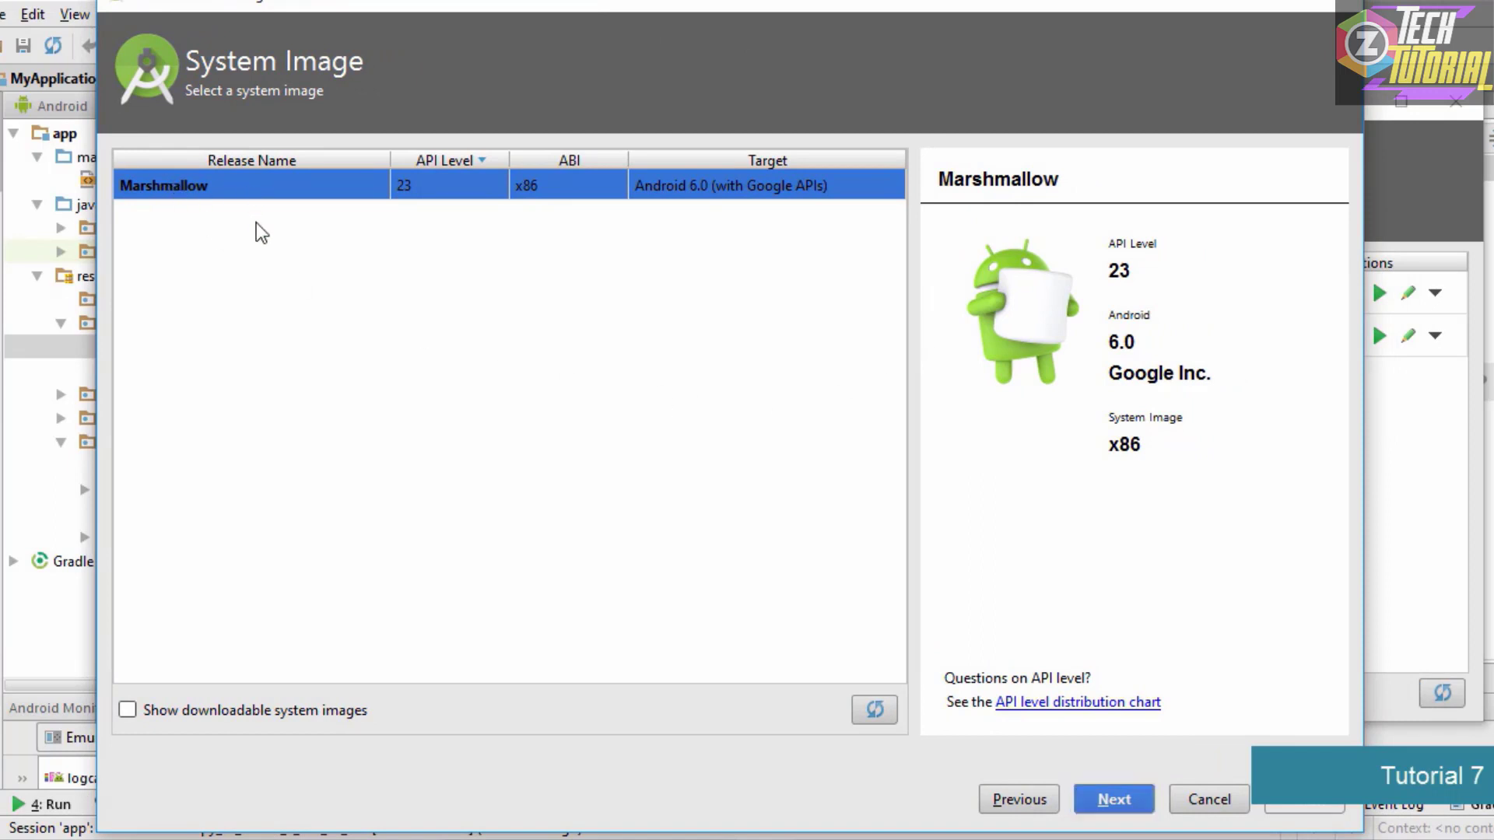
left_click(1114, 799)
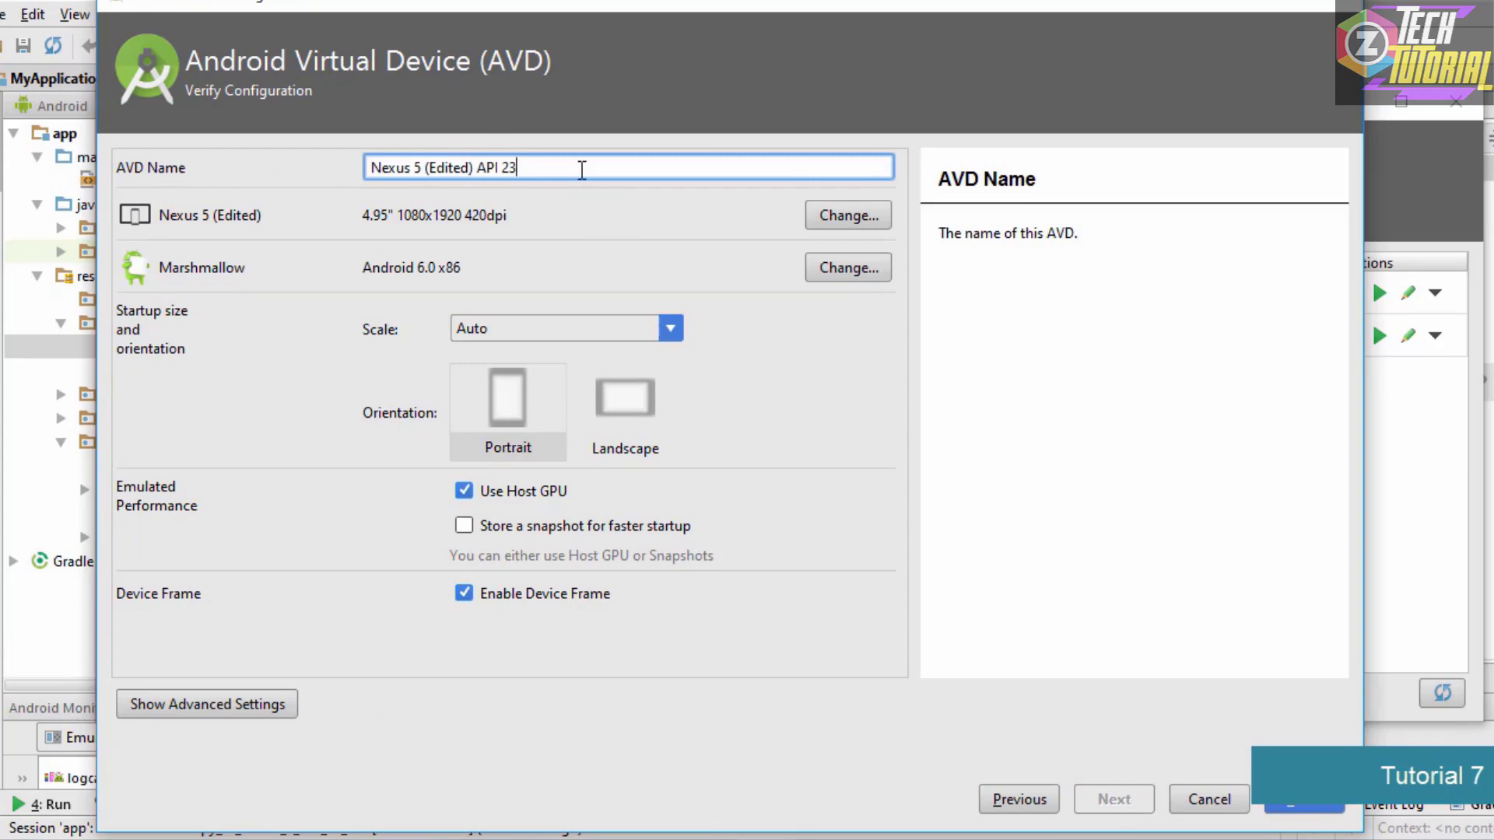
left_click_drag(584, 169, 214, 171)
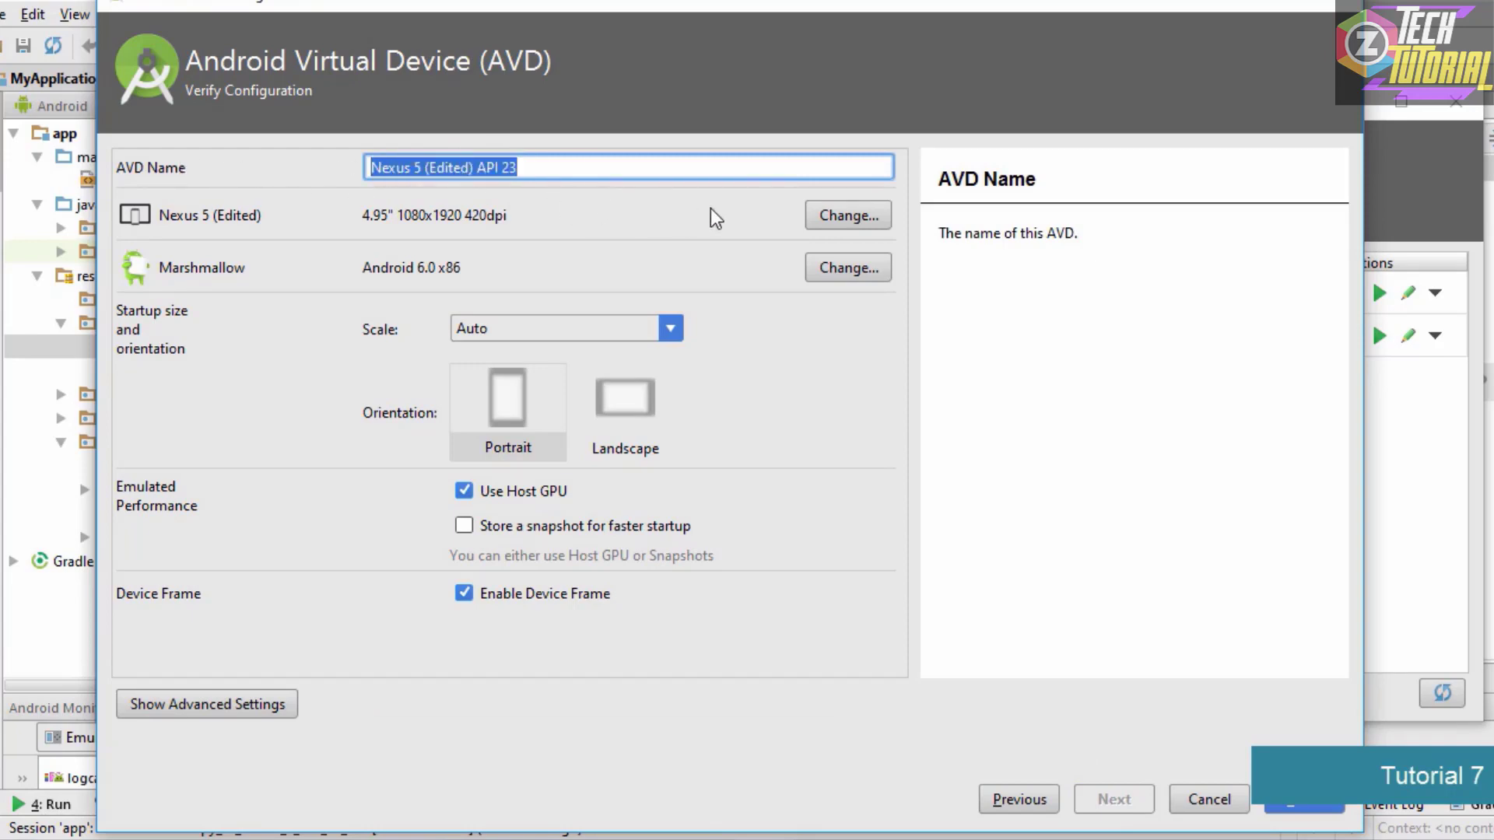
type("my")
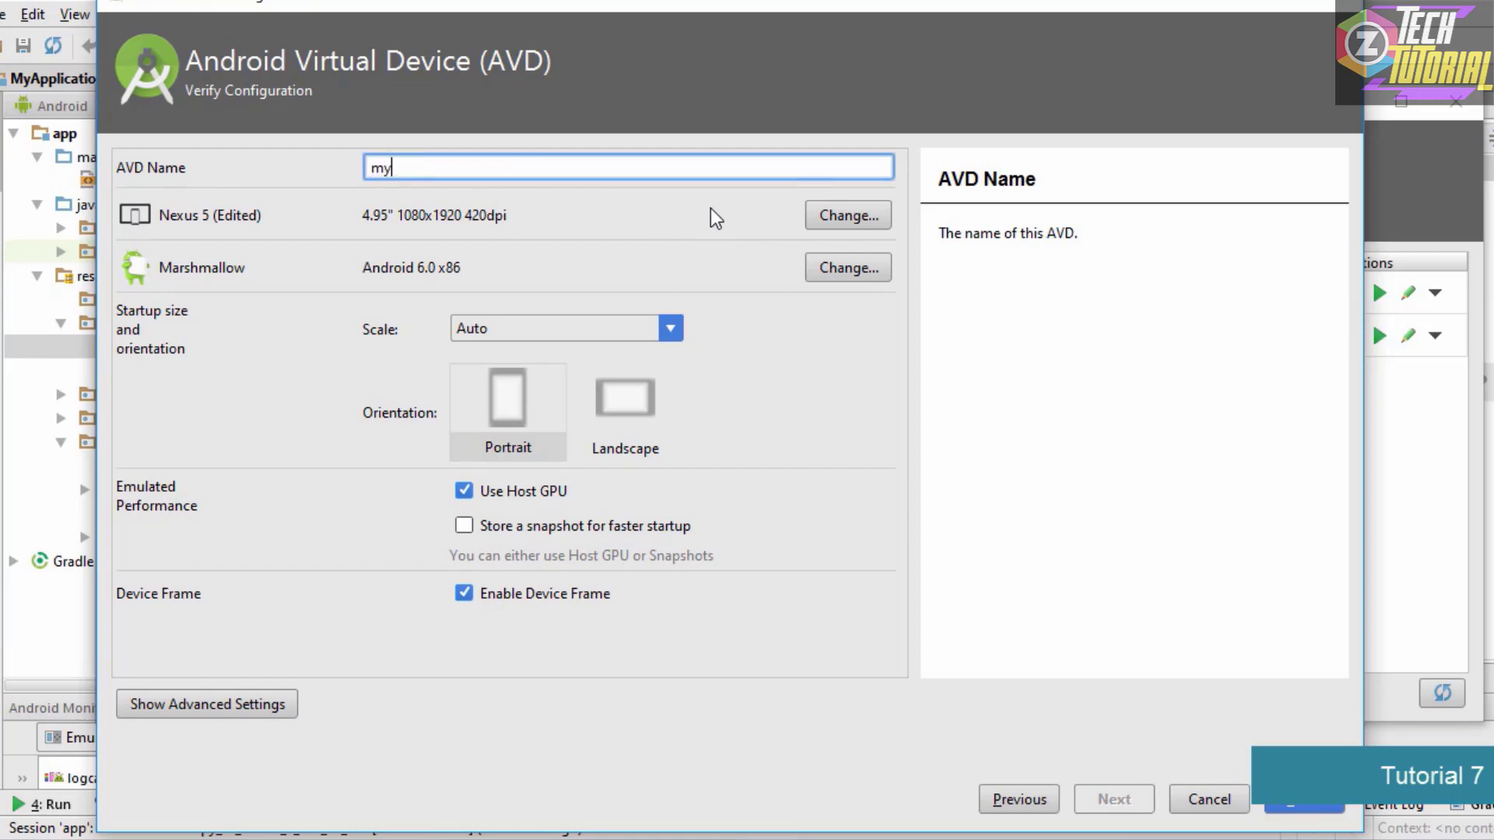
type("Android")
left_click(1295, 804)
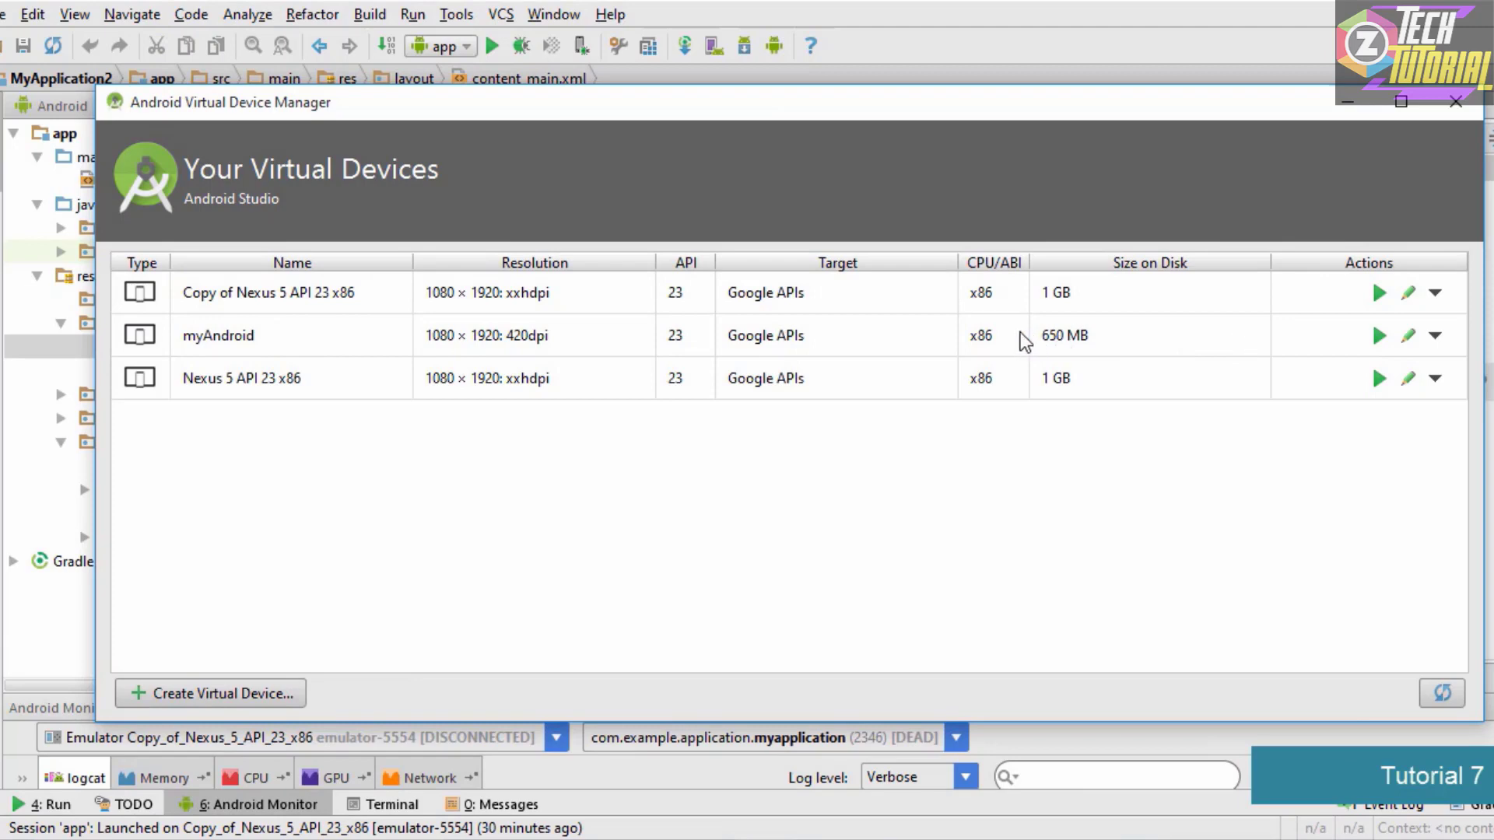
Launch the myAndroid virtual device, unlock its screen and dismiss the welcome message
left_click(1380, 337)
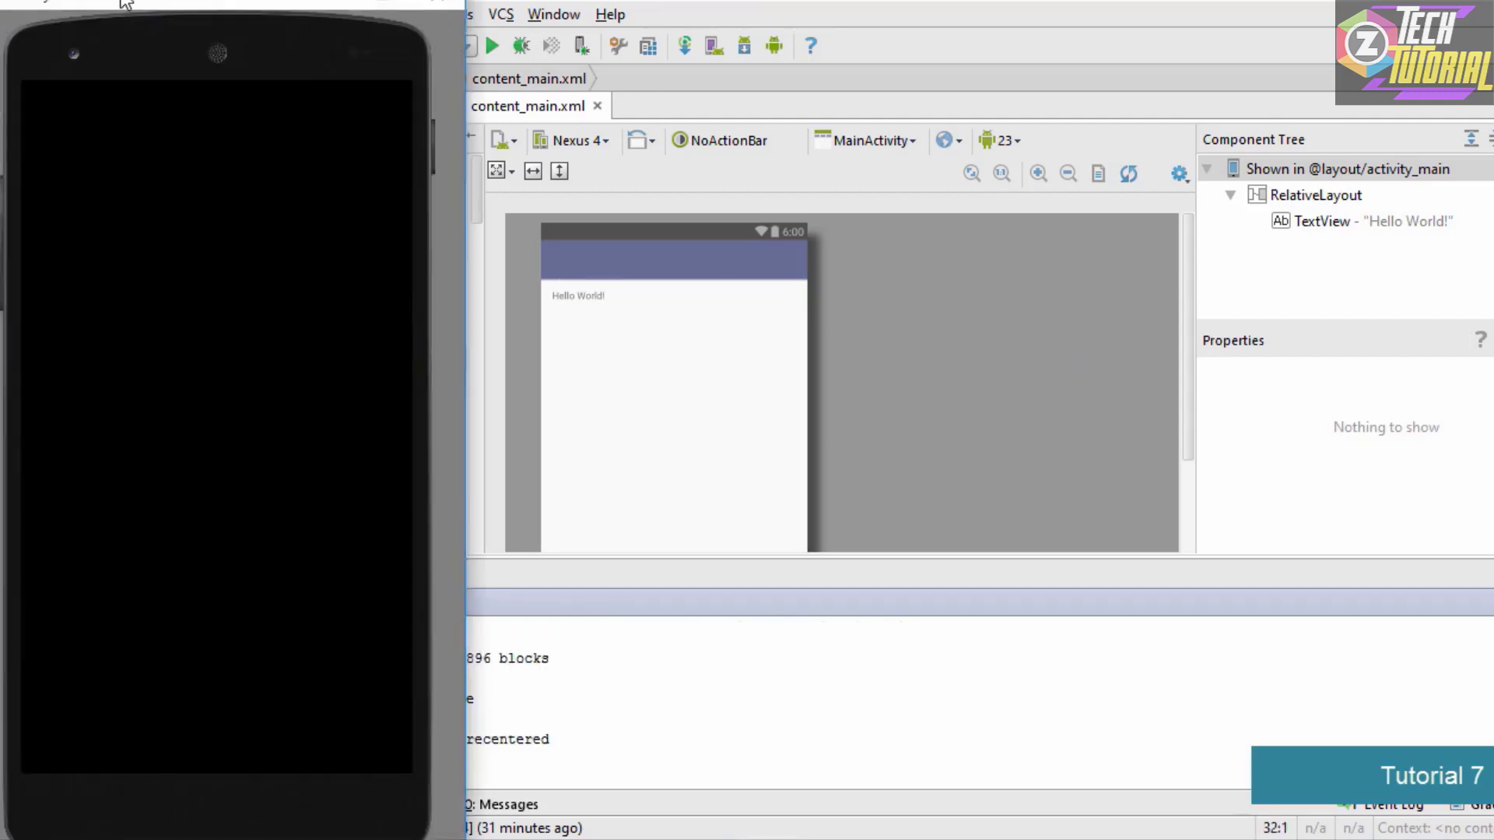
left_click_drag(181, 2, 616, 0)
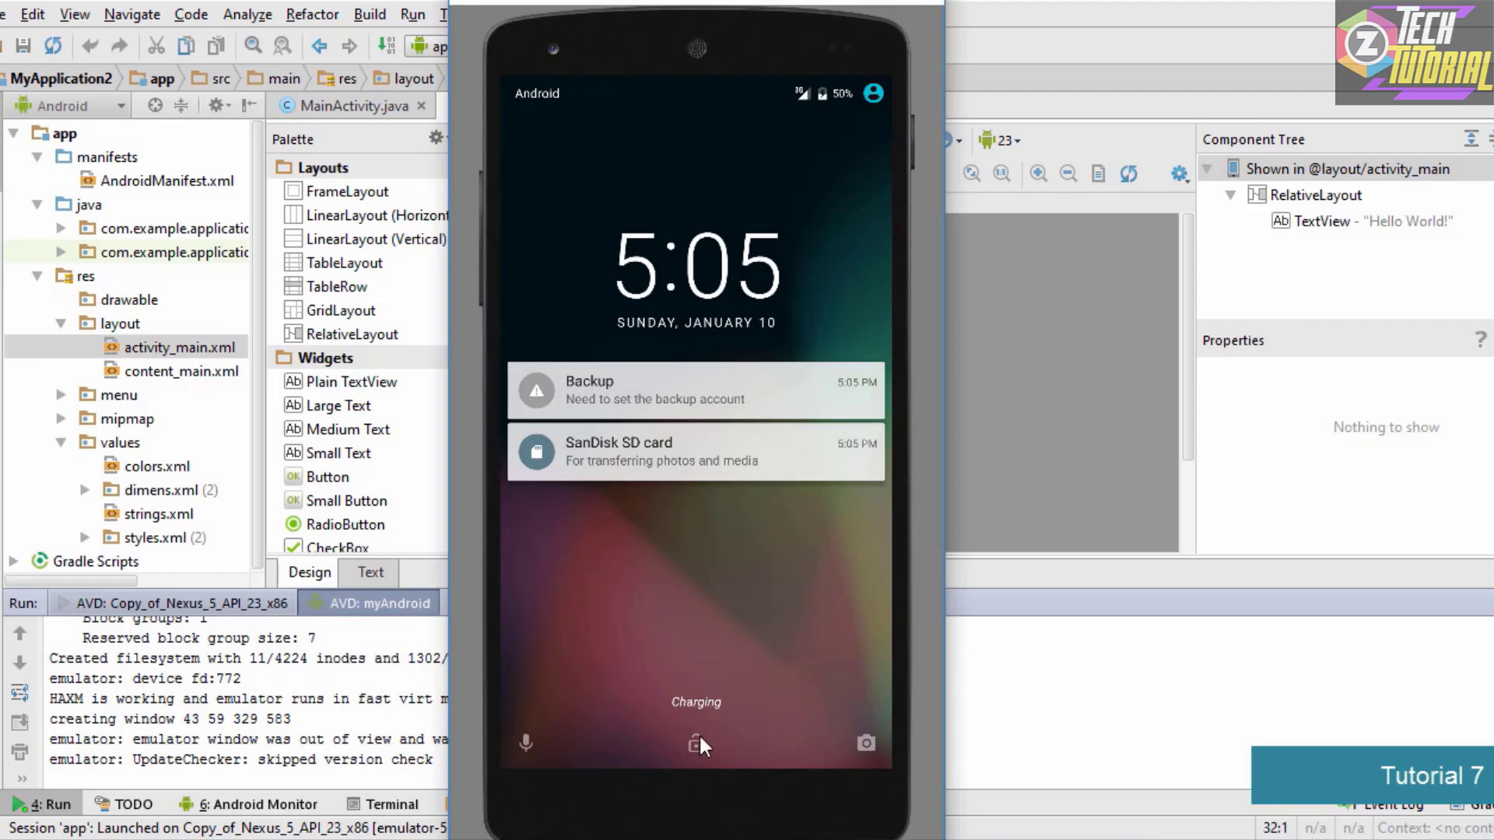
left_click_drag(702, 730, 674, 179)
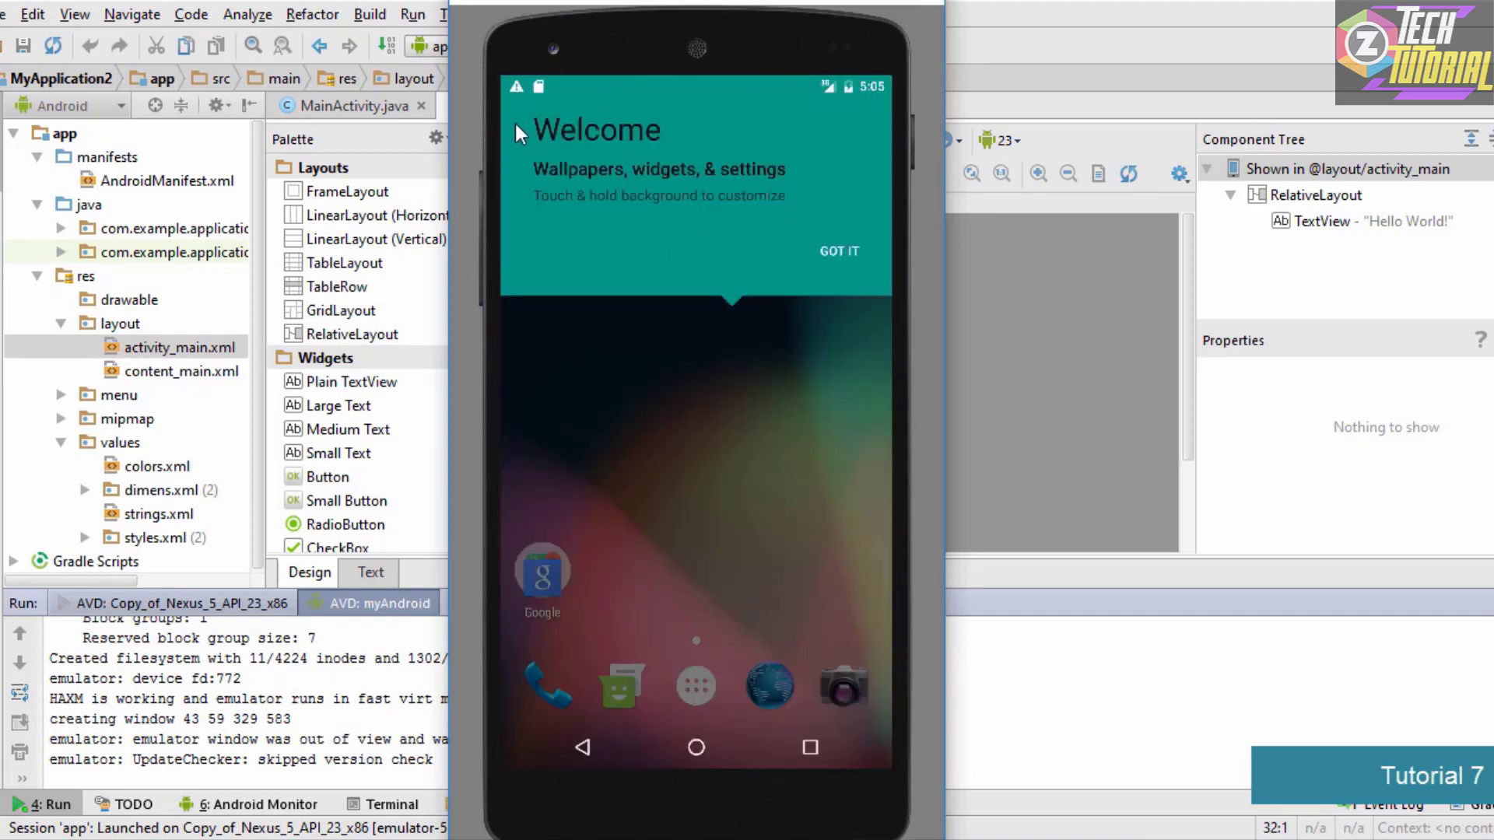
left_click(840, 250)
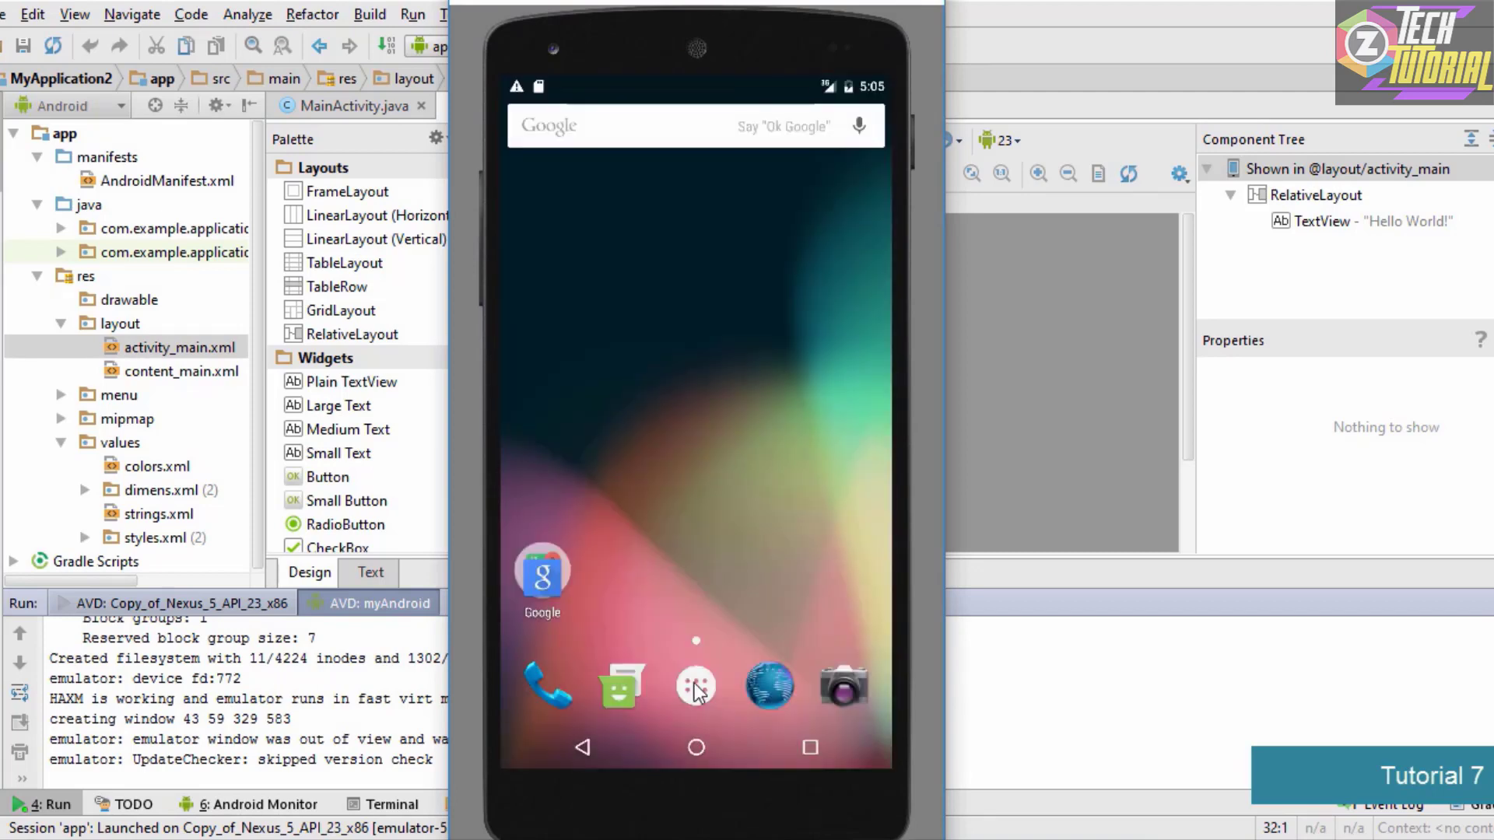
Open the Browser from the emulator's app list and search Google for "android studio"
left_click(698, 687)
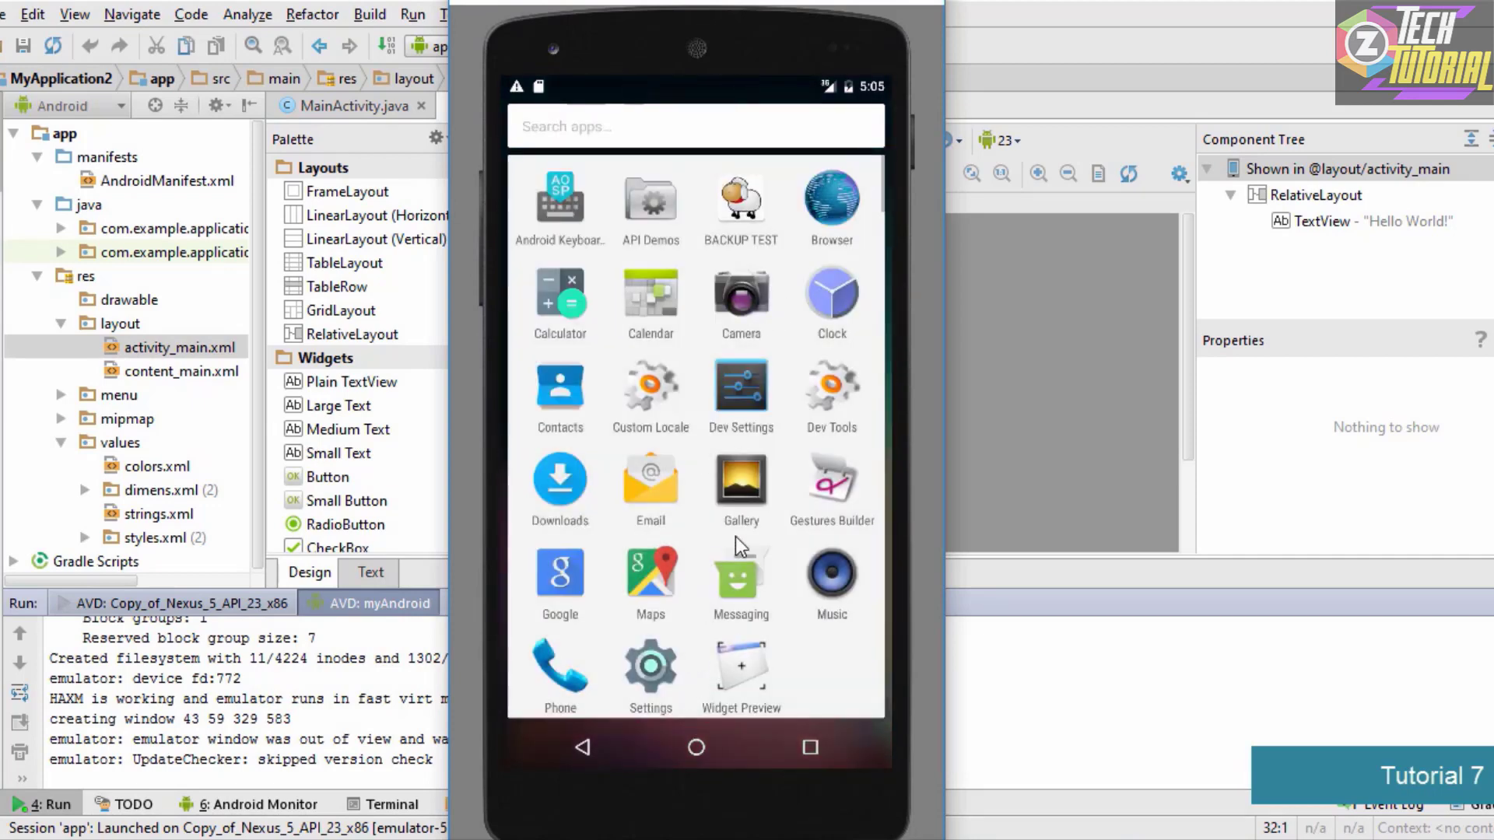
left_click_drag(735, 536, 687, 673)
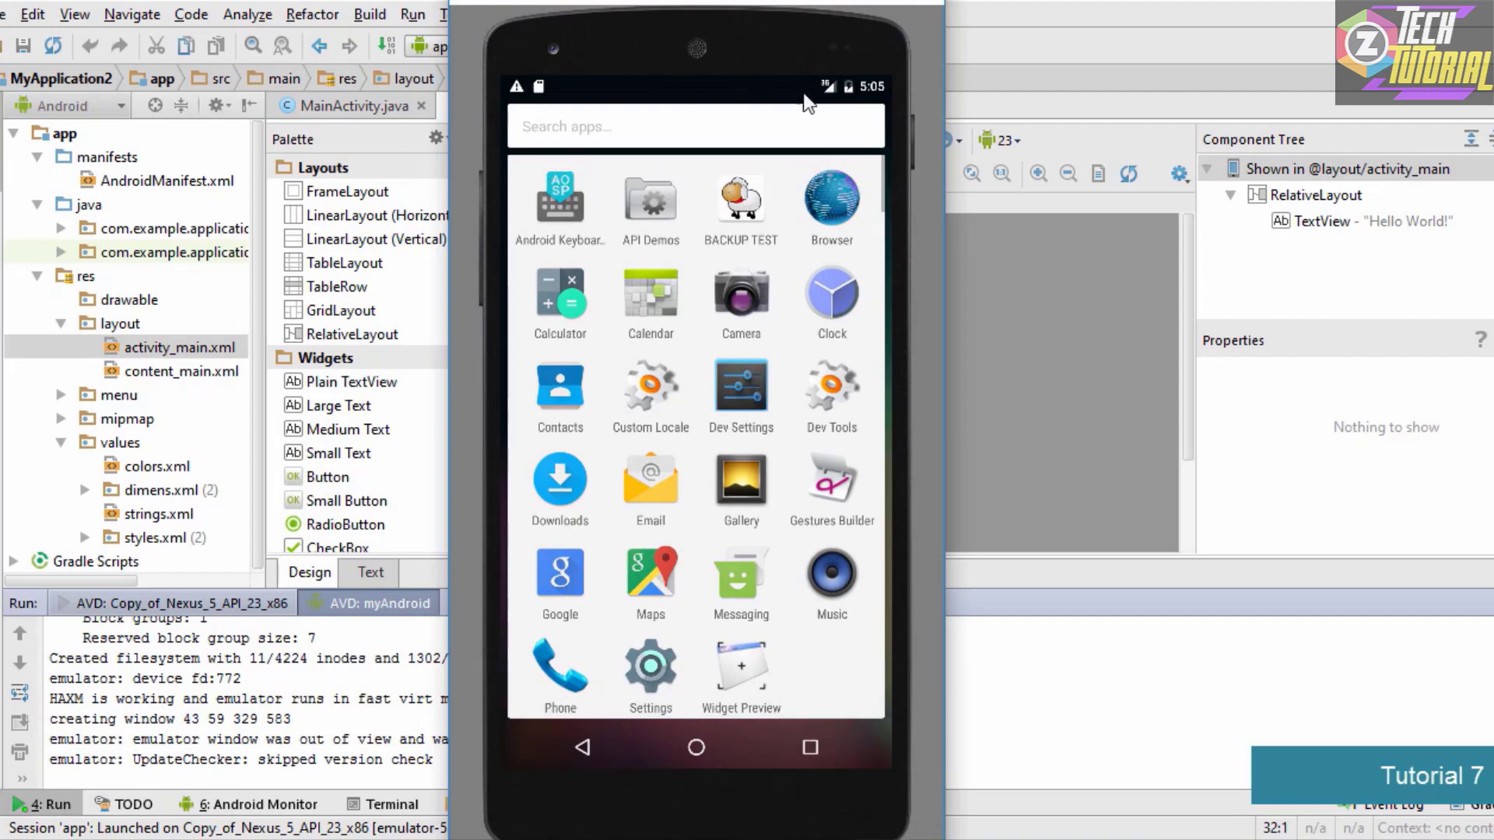
left_click(823, 196)
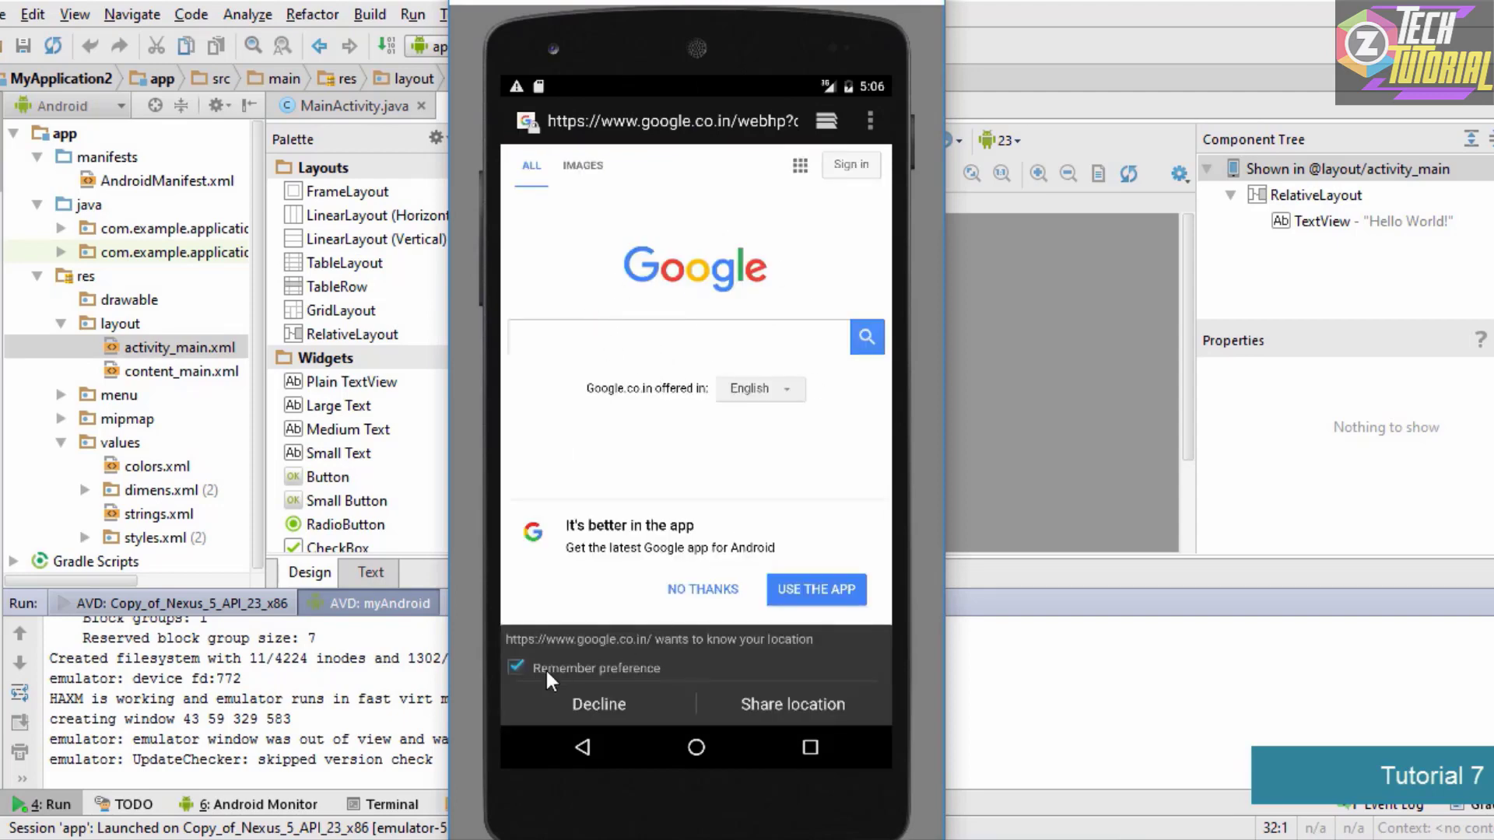
left_click(629, 340)
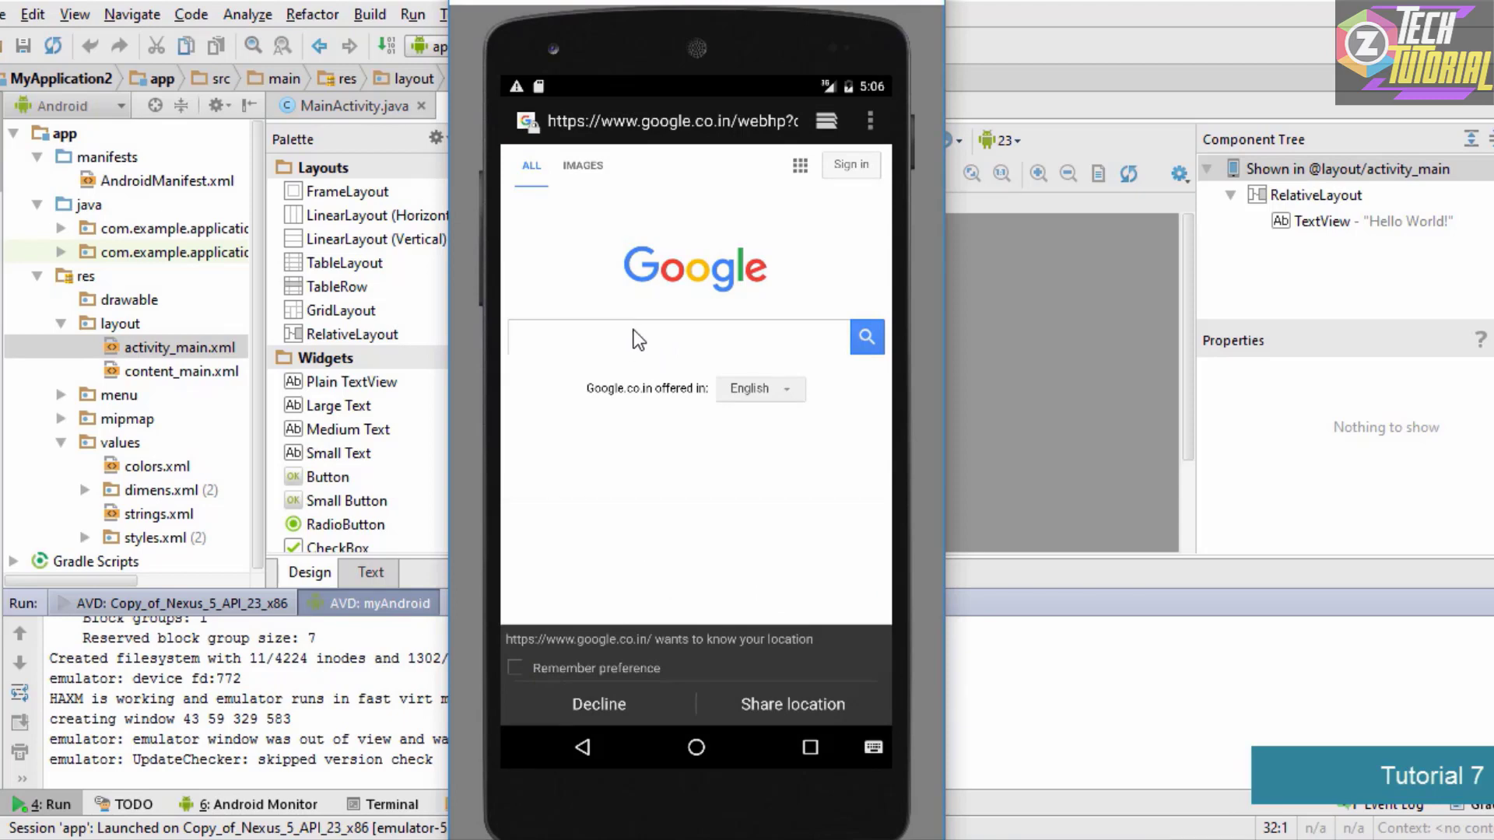
type("android stud")
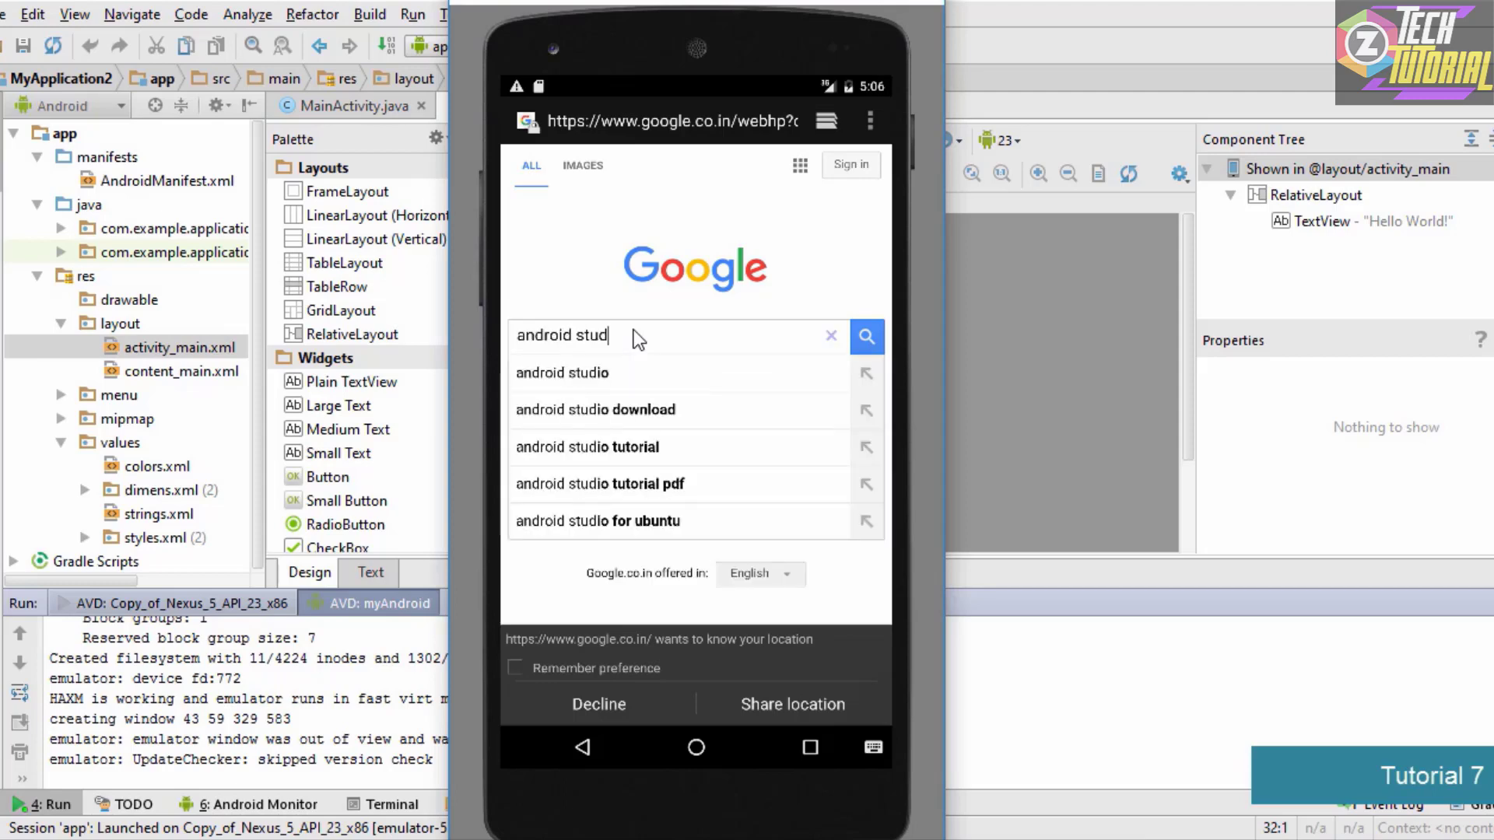
type("io")
key("Return")
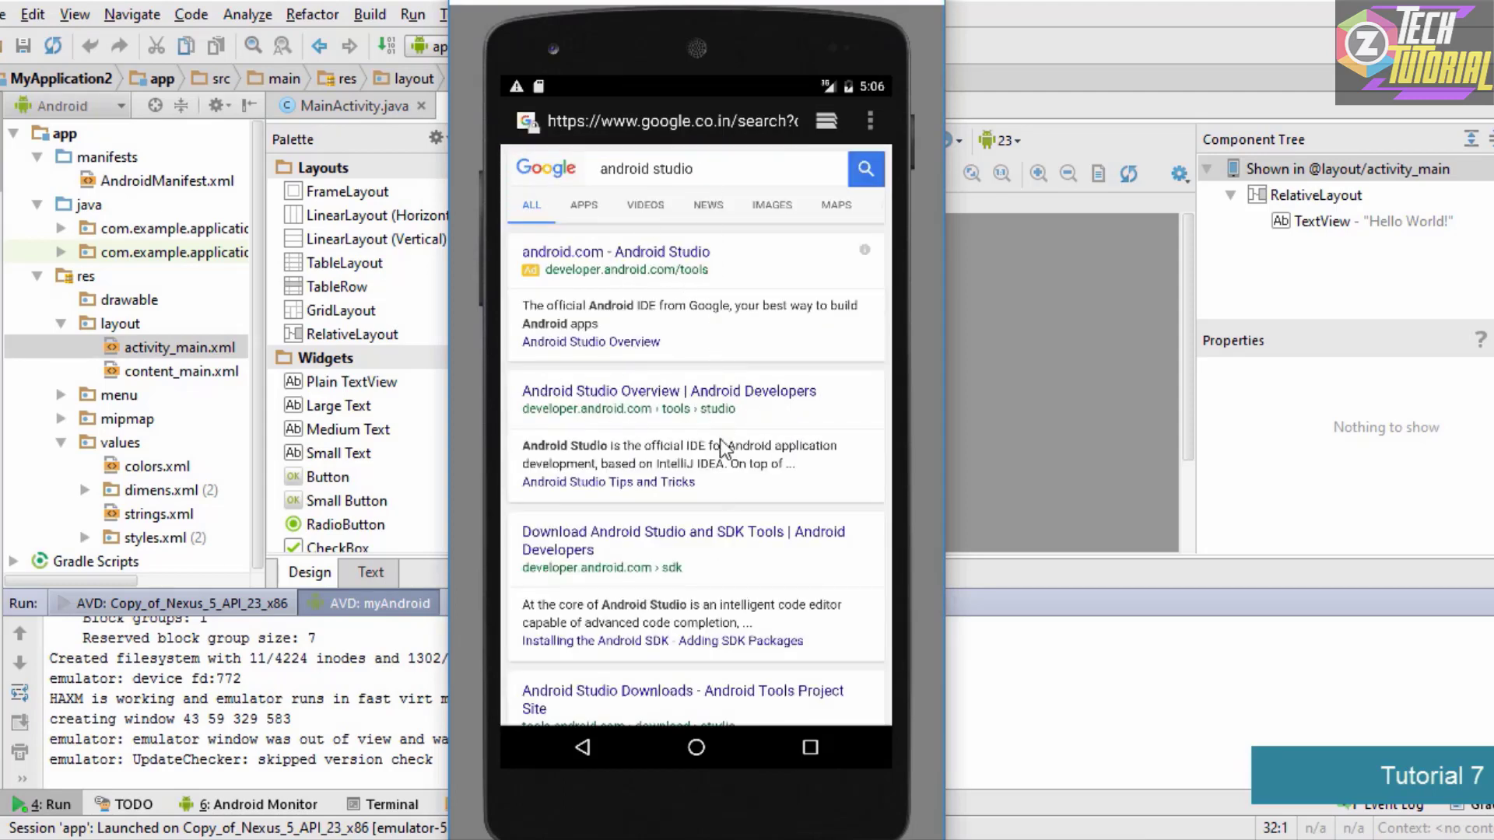
Look through the search results, leave the Browser and return to the emulator's home screen
scroll(719, 464, "down", 5)
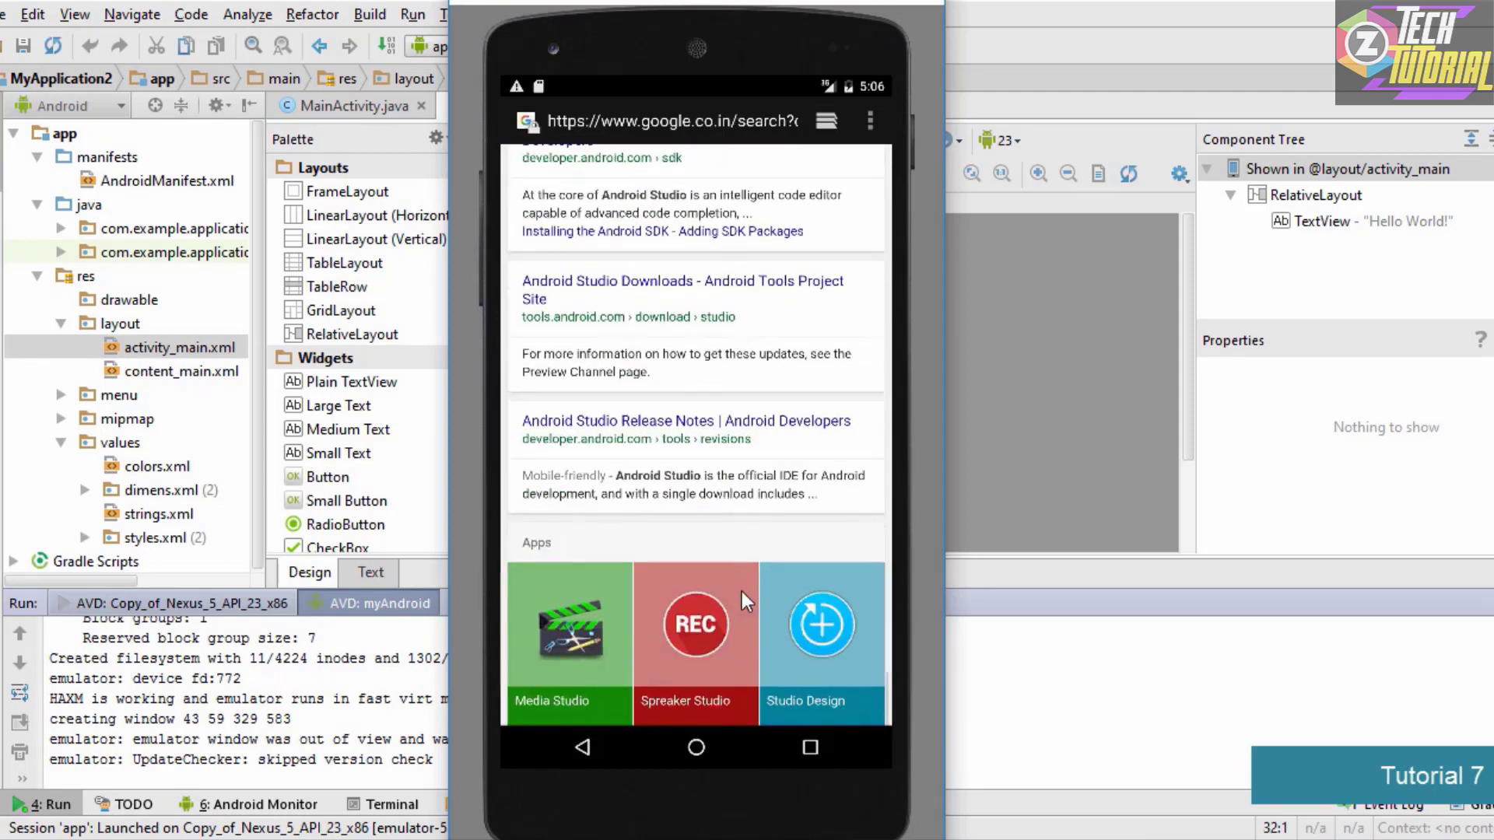
scroll(722, 273, "up", 4)
left_click(583, 748)
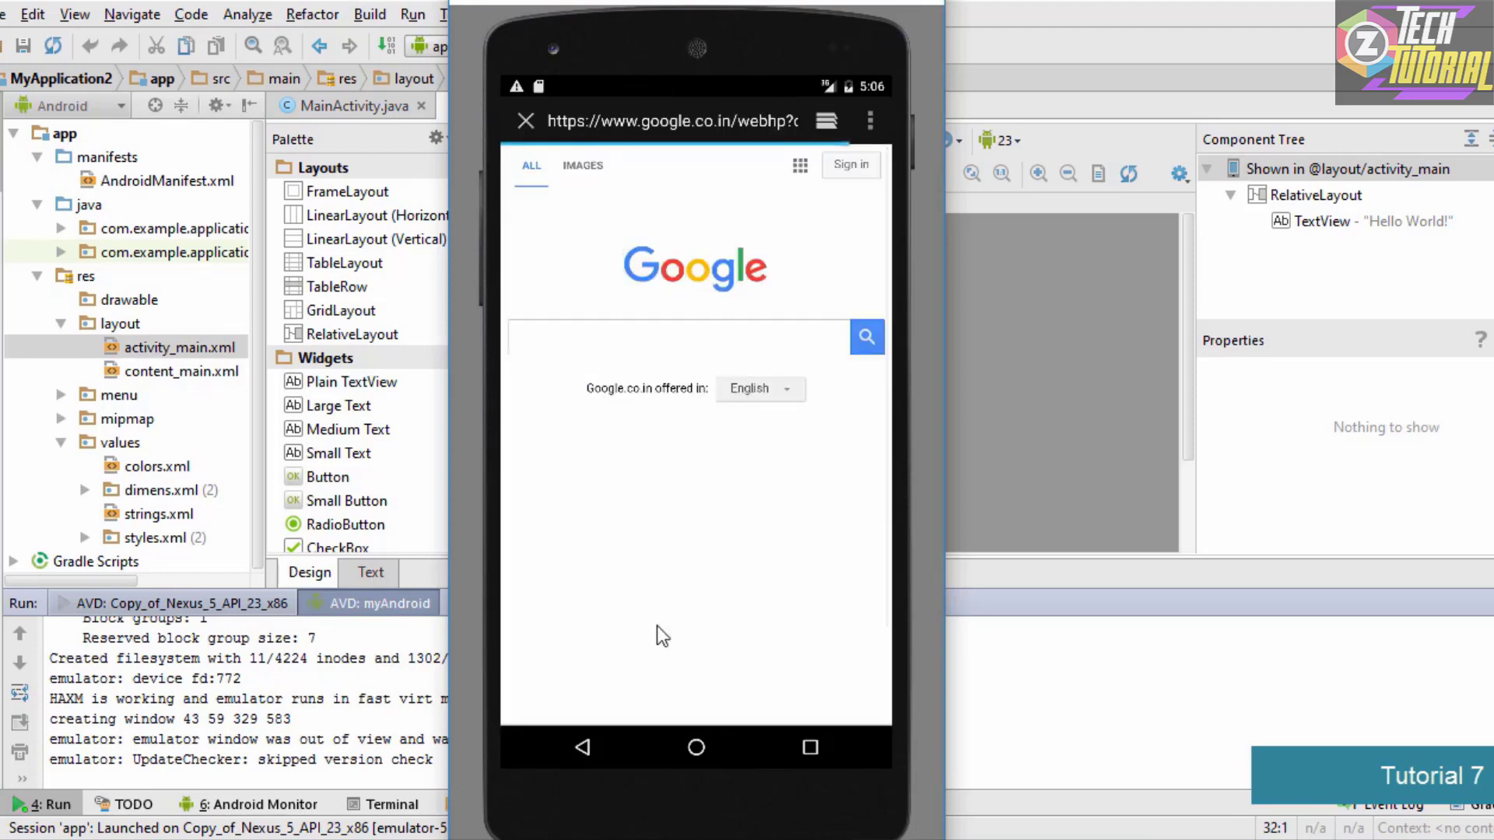
left_click(553, 120)
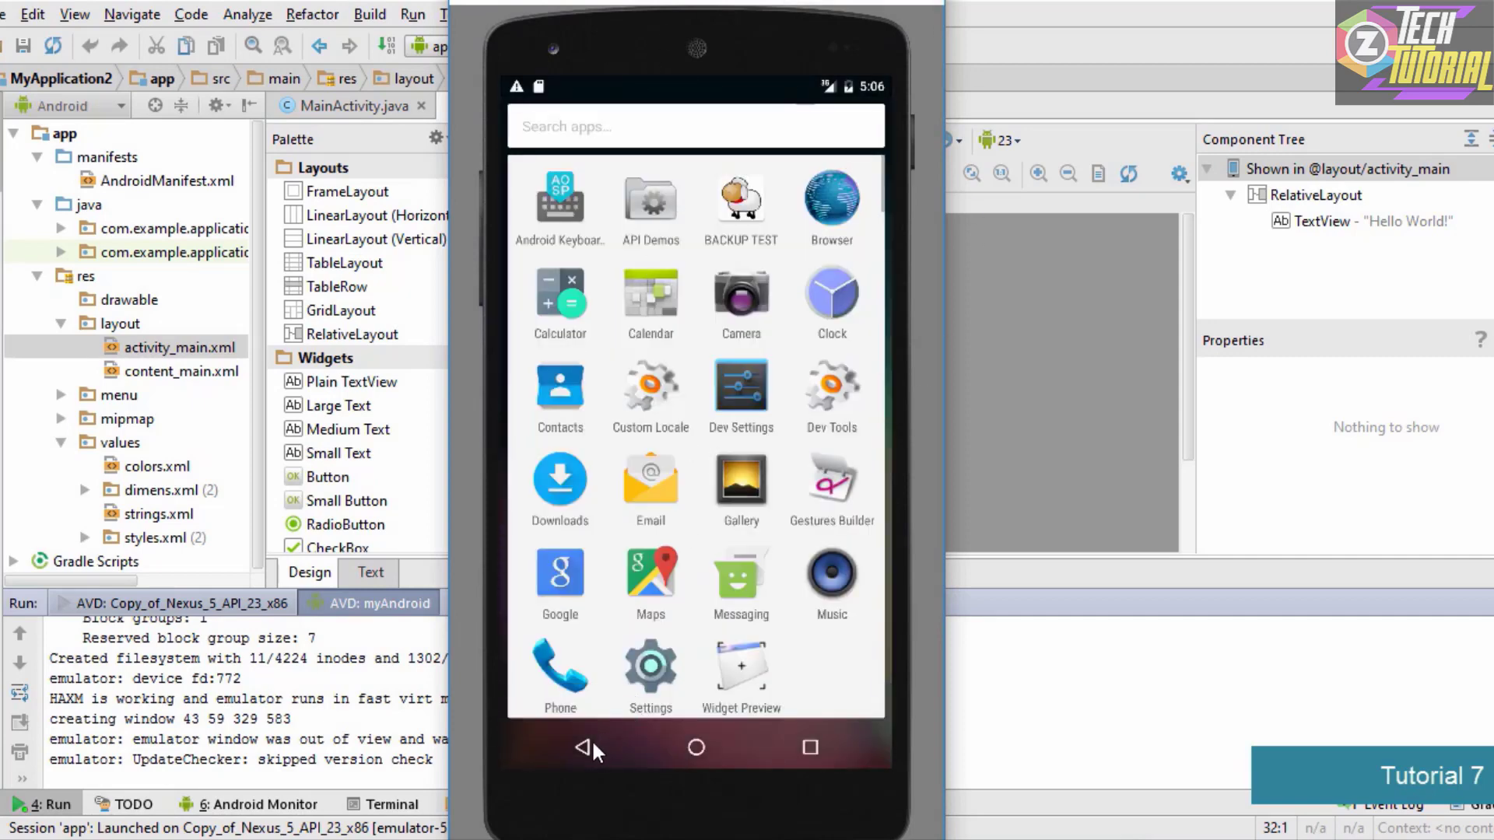
left_click(591, 746)
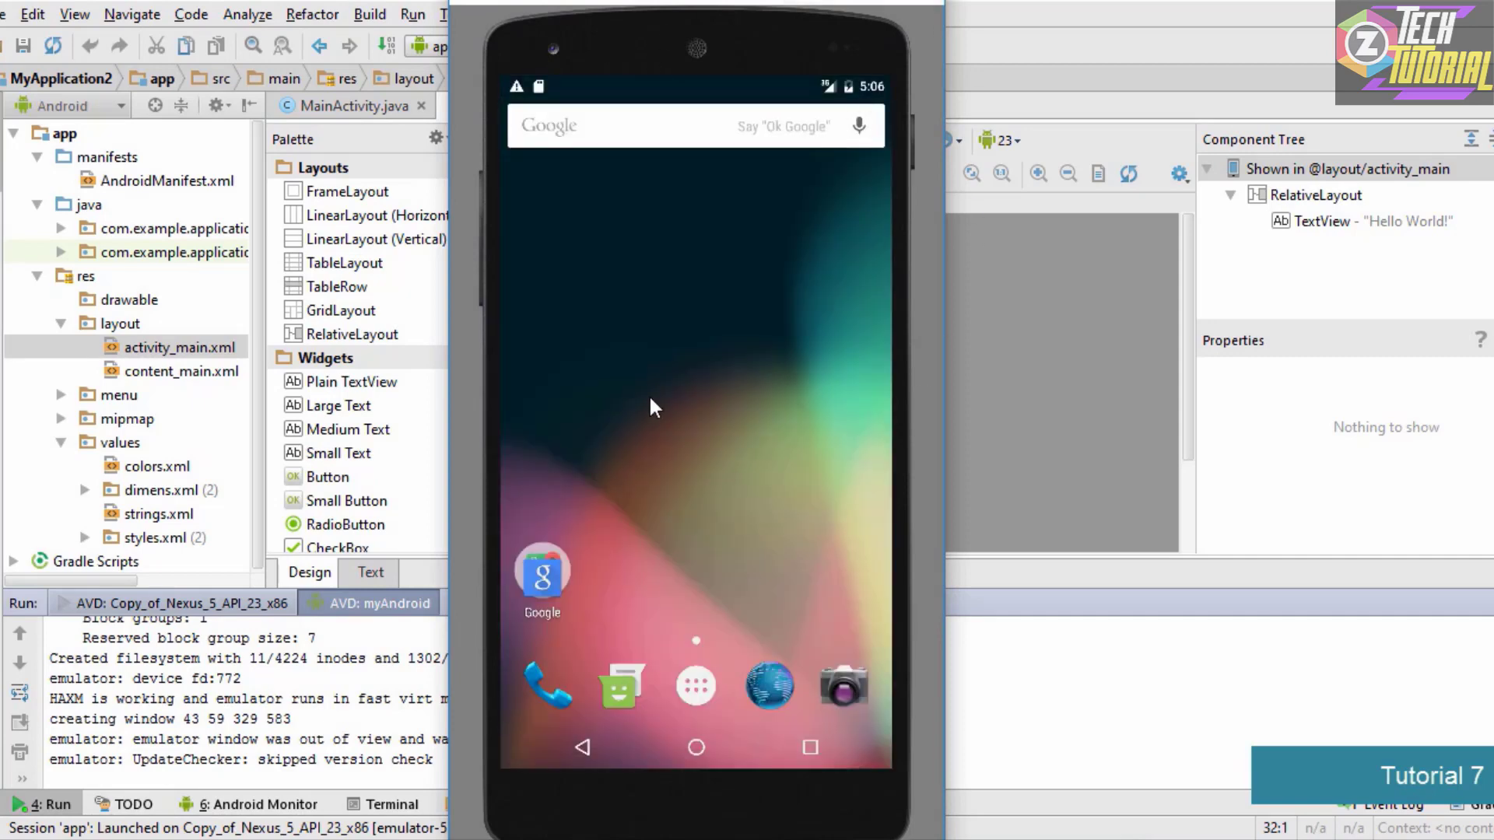